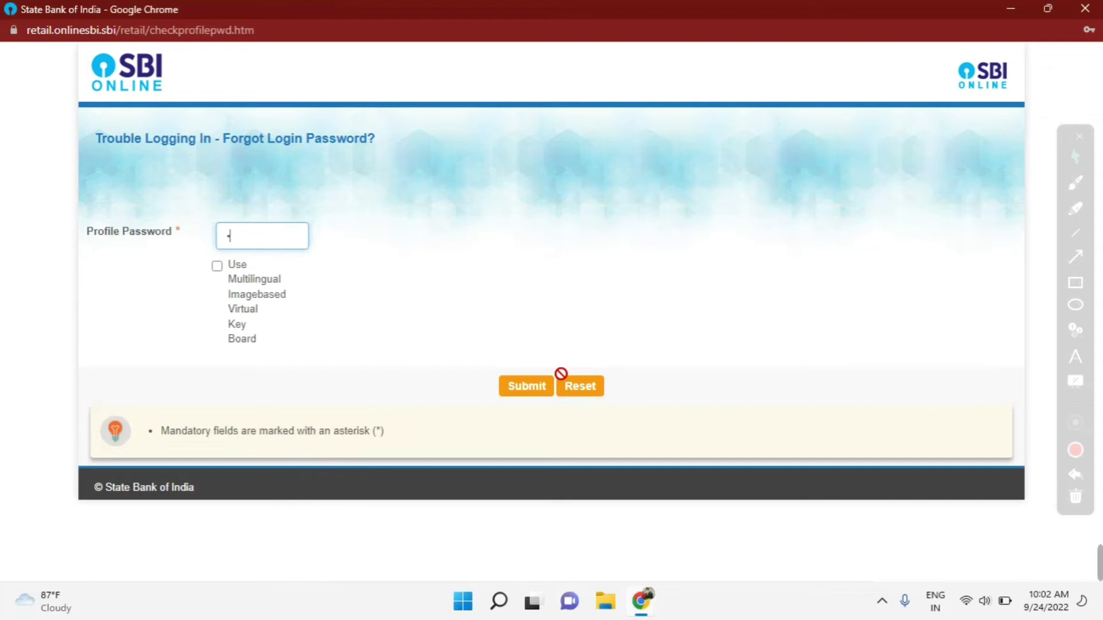
Step: Enter the profile password and submit it to proceed with the forgotten login password reset
{"action": "type", "text": "*******"}
{"action": "left_click", "coordinate": [514, 386]}
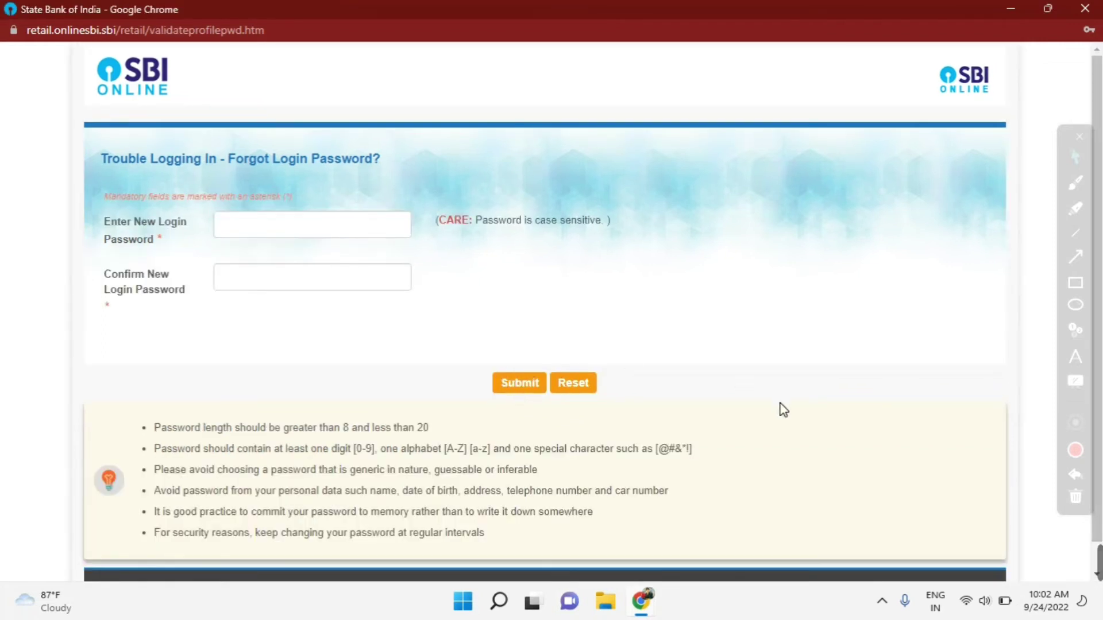
Step: Outline the new and confirm login password fields with a red rectangle annotation
{"action": "left_click", "coordinate": [1075, 304]}
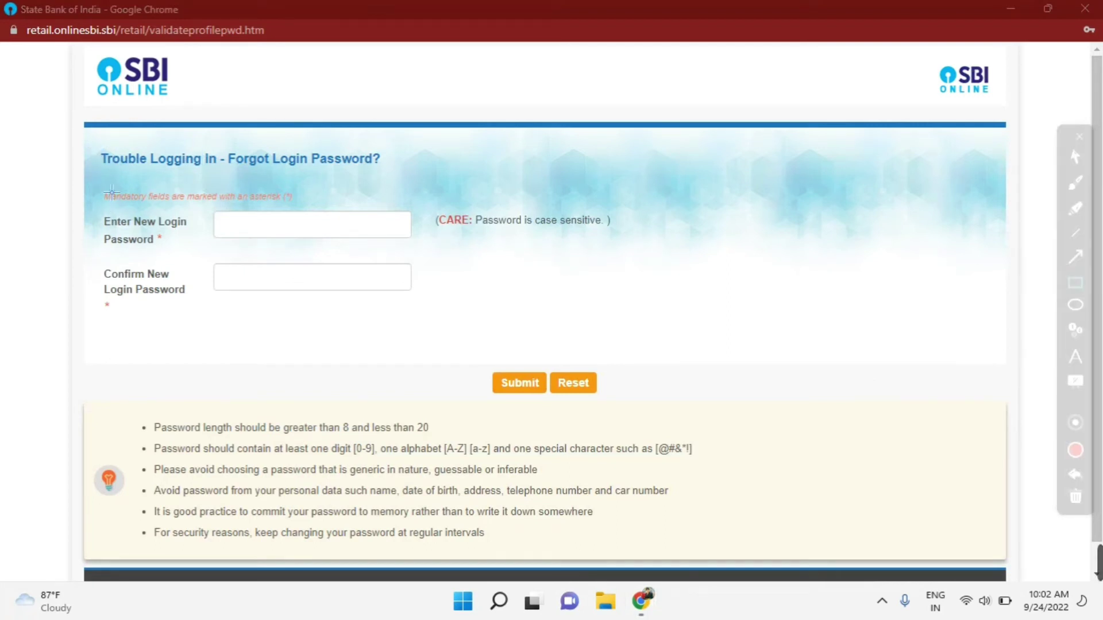
{"action": "mouse_move", "coordinate": [93, 172]}
{"action": "left_mouse_down"}
{"action": "mouse_move", "coordinate": [495, 384]}
{"action": "mouse_move", "coordinate": [662, 353]}
{"action": "left_mouse_up"}
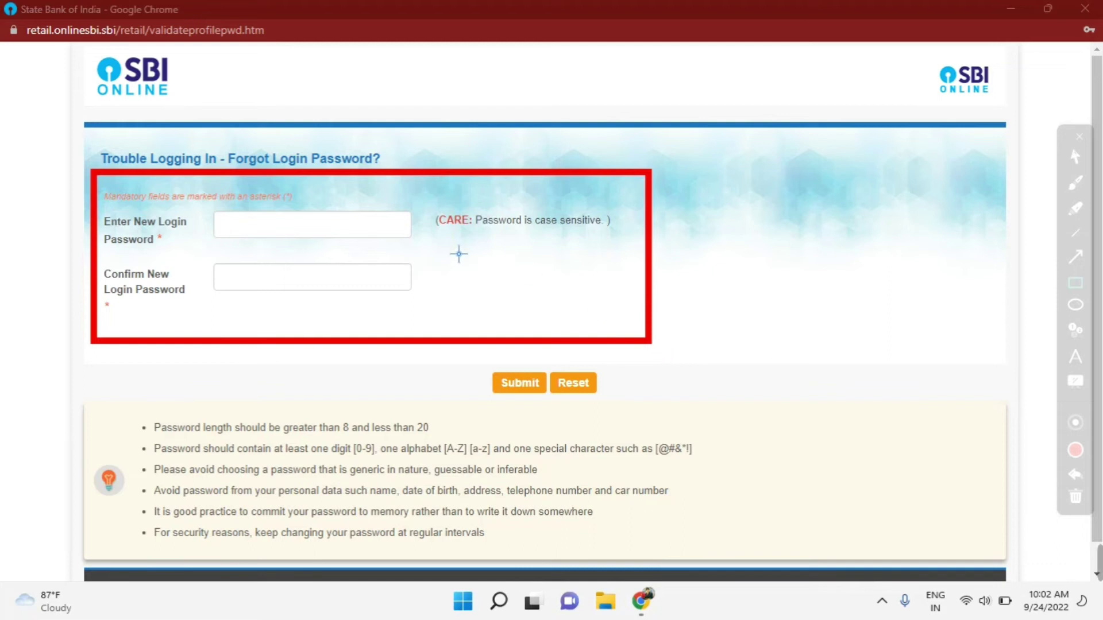
Step: Enter the new login password, repeat it in the confirmation field, and submit the reset form
{"action": "left_click", "coordinate": [391, 232]}
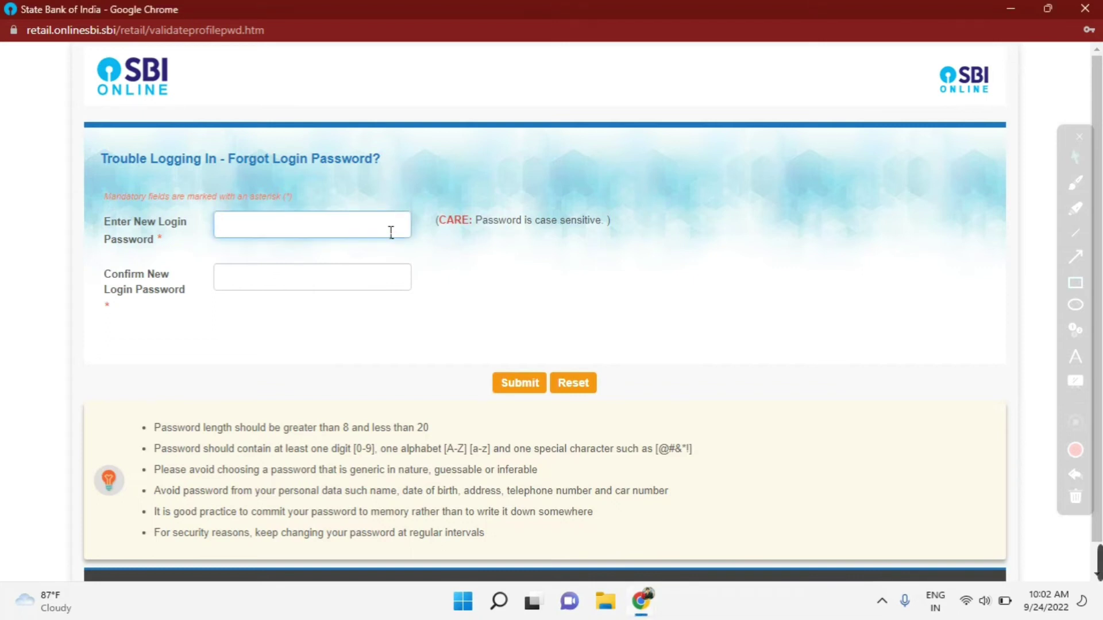
{"action": "type", "text": "***********"}
{"action": "key", "text": "Tab"}
{"action": "type", "text": "**********"}
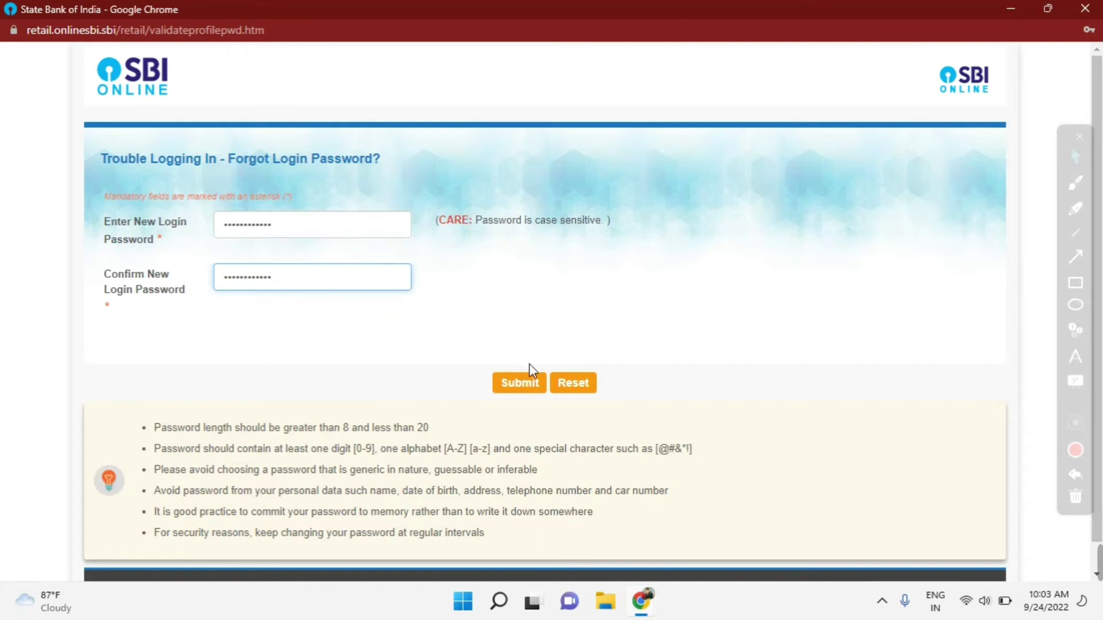
{"action": "left_click", "coordinate": [526, 382]}
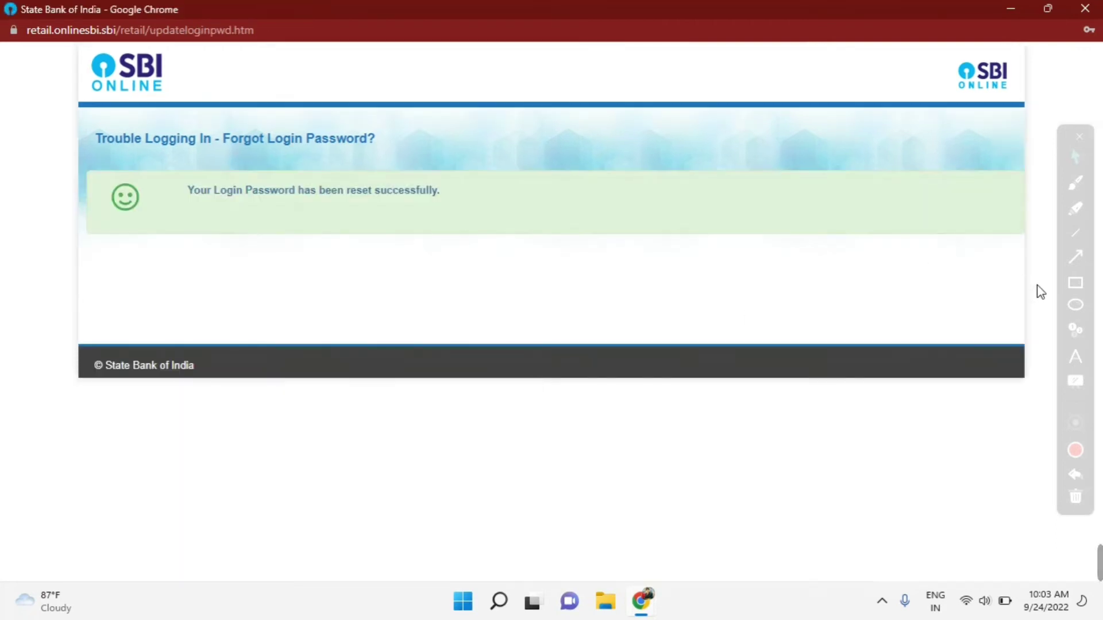
Step: Outline the message on the password reset page with a red rectangle and undo the annotation
{"action": "left_click", "coordinate": [1076, 282]}
{"action": "mouse_move", "coordinate": [80, 158]}
{"action": "left_mouse_down"}
{"action": "mouse_move", "coordinate": [540, 276]}
{"action": "mouse_move", "coordinate": [563, 251]}
{"action": "left_mouse_up"}
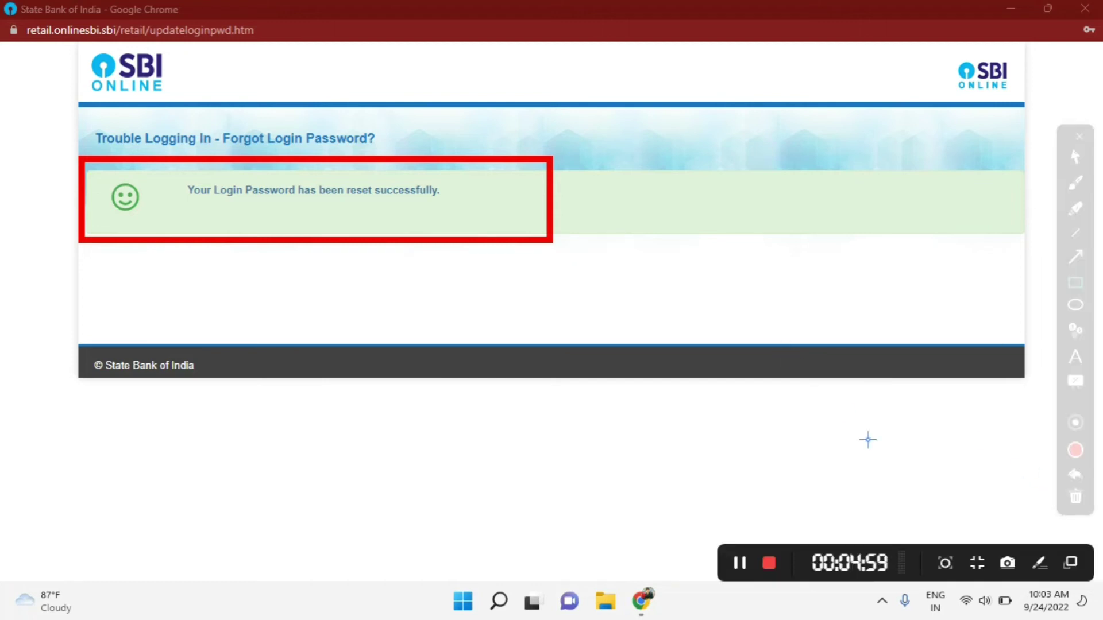
{"action": "key", "text": "ctrl+z"}
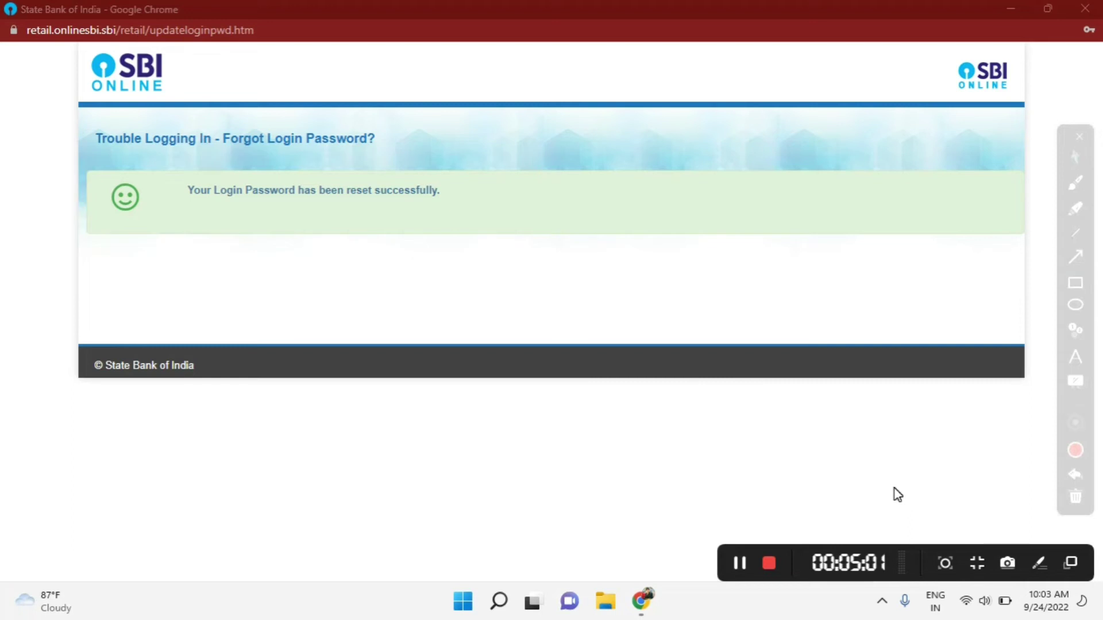
Step: Close the password reset window and the browser window holding the bank's login page
{"action": "left_click", "coordinate": [1085, 9]}
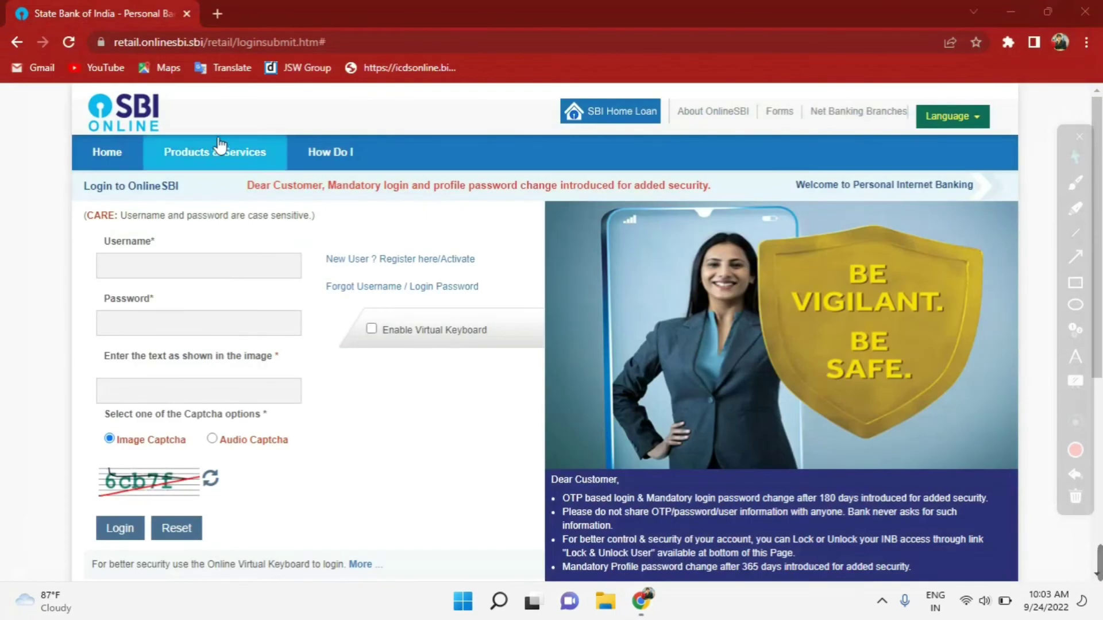
{"action": "left_click", "coordinate": [69, 37]}
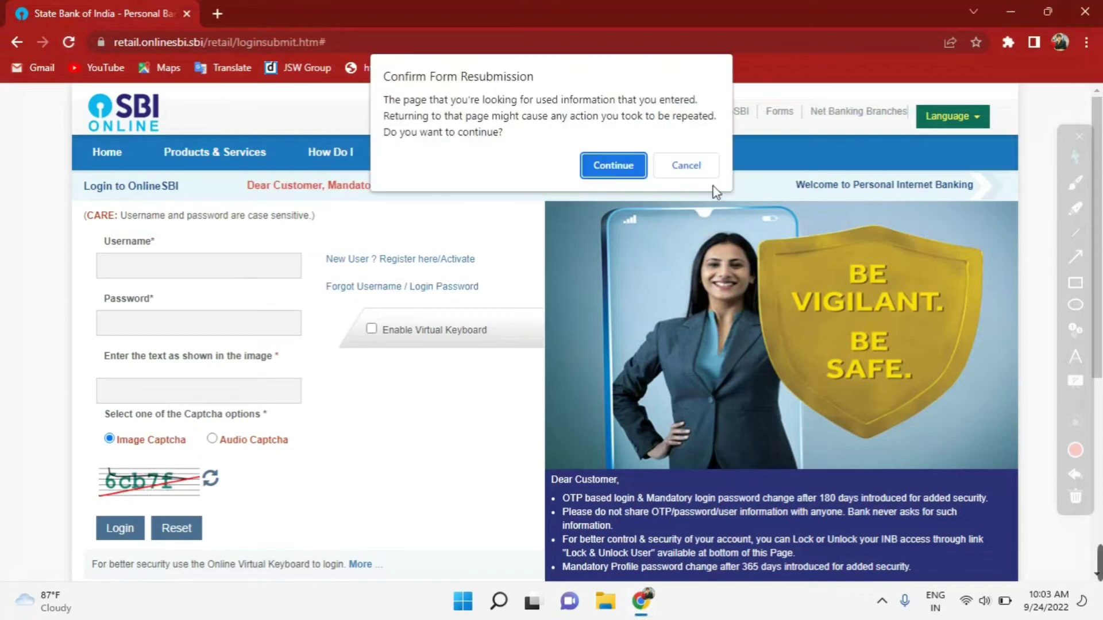
{"action": "left_click", "coordinate": [687, 165]}
{"action": "left_click", "coordinate": [1085, 9]}
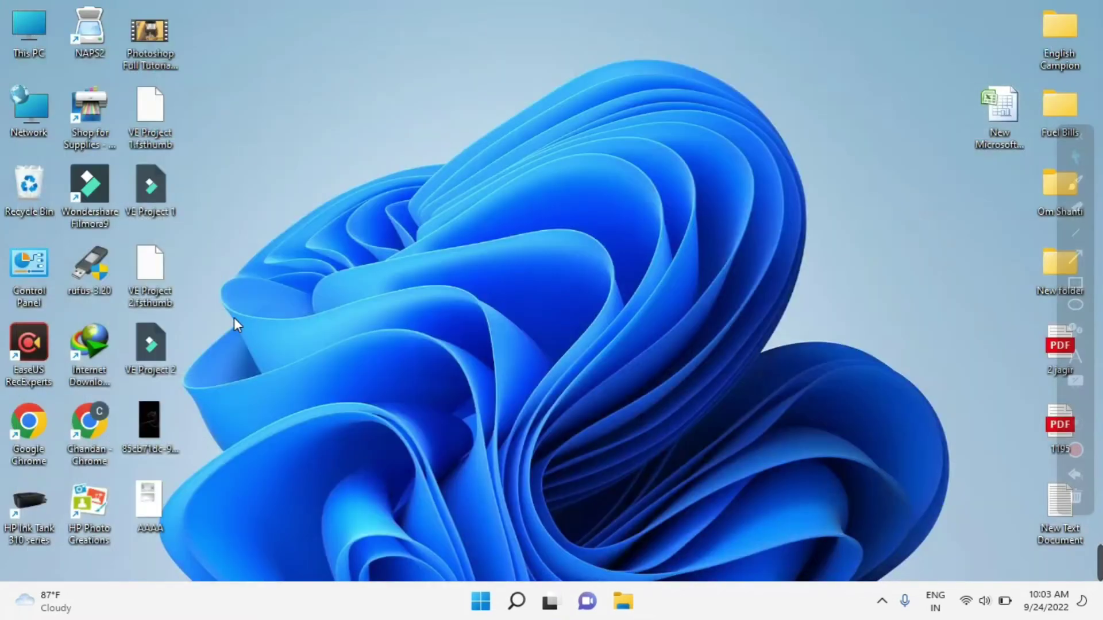
{"action": "right_click", "coordinate": [345, 362]}
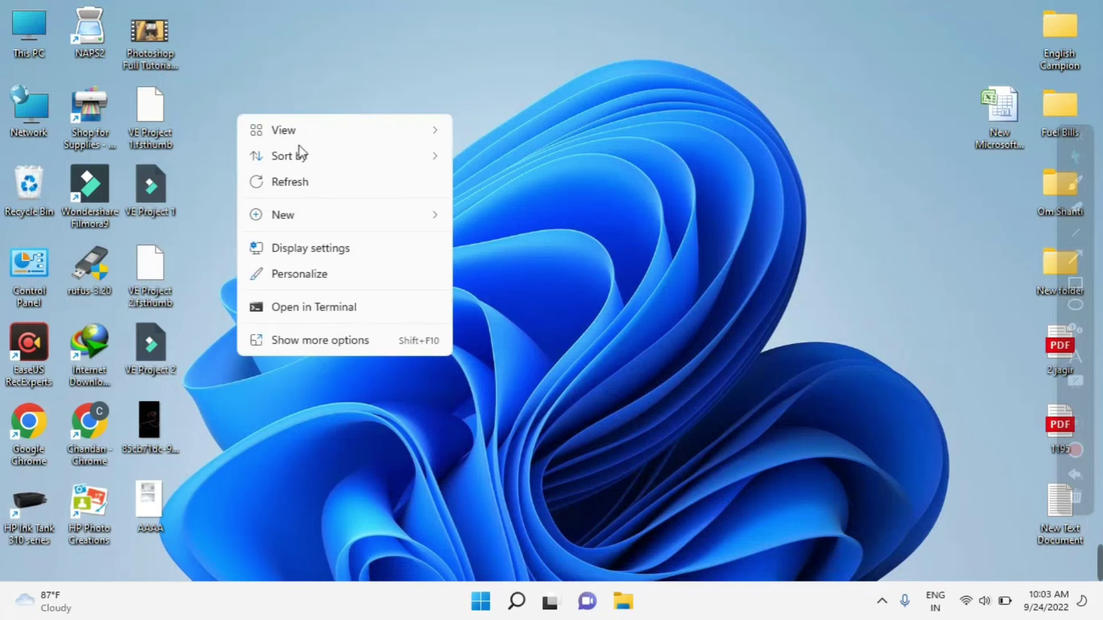
{"action": "left_click", "coordinate": [296, 187]}
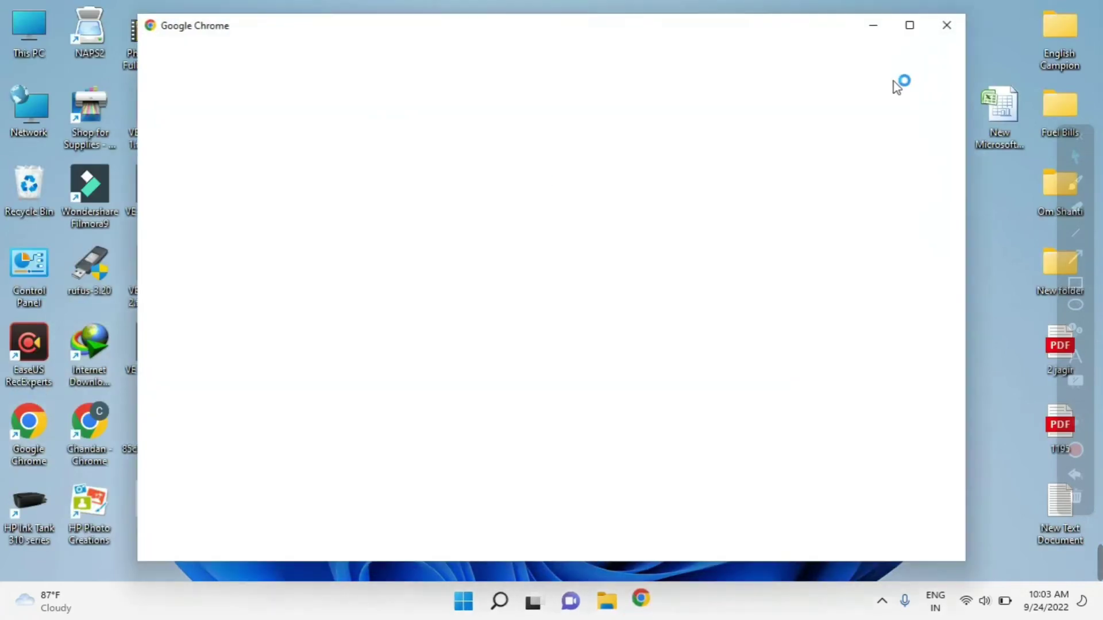
Step: Search for "sbi net banking" in a maximized Chrome window and open the State Bank of India Personal Banking login form
{"action": "left_click", "coordinate": [910, 32]}
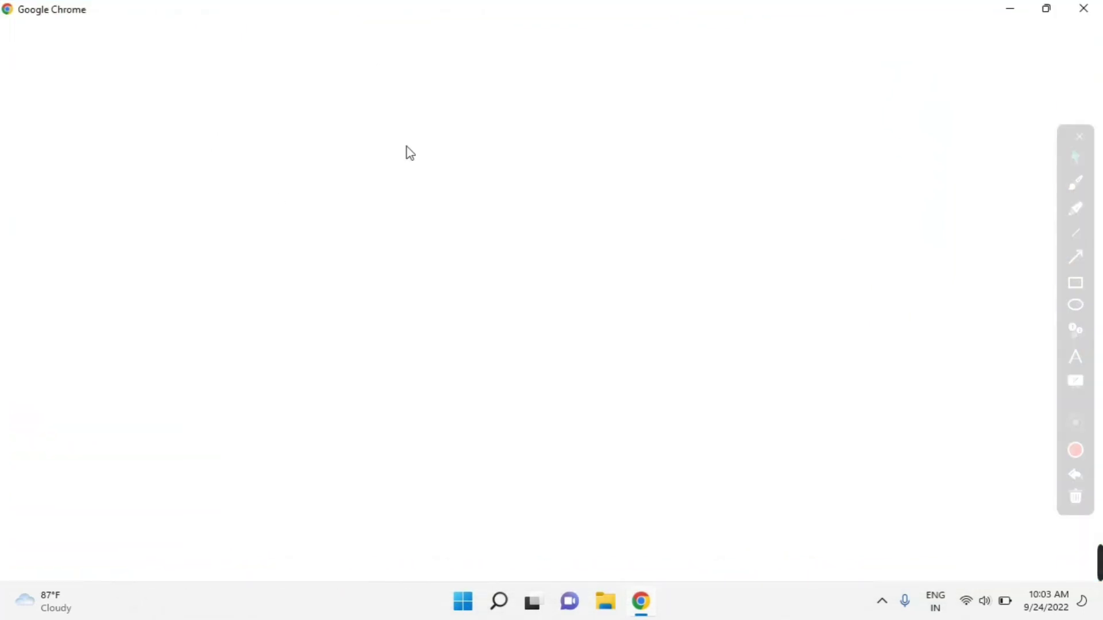
{"action": "left_click", "coordinate": [374, 349]}
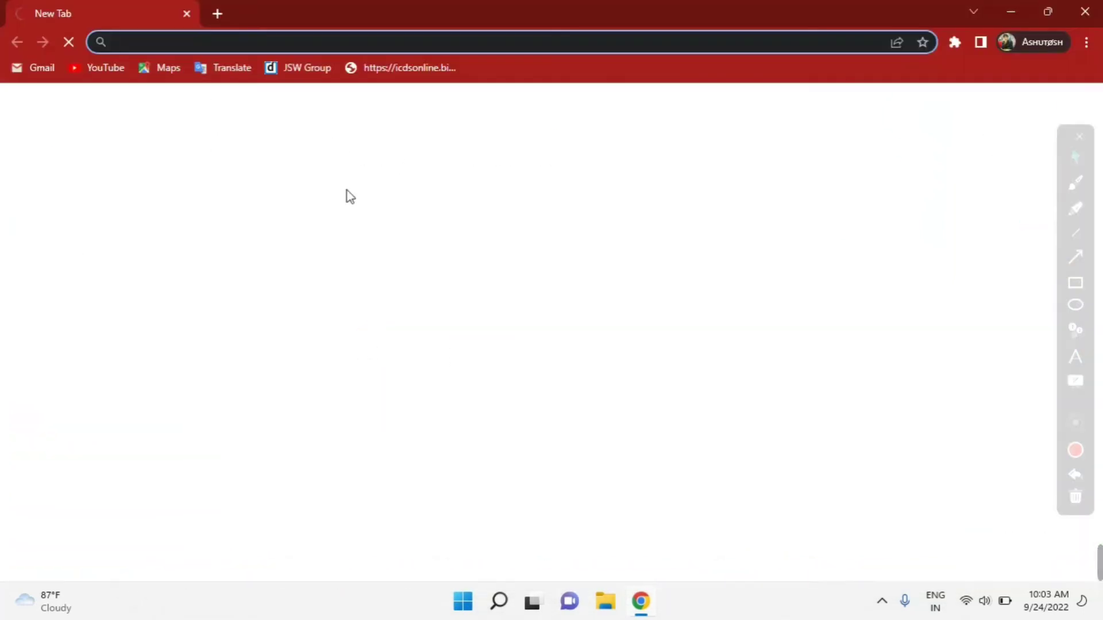
{"action": "left_click", "coordinate": [346, 46]}
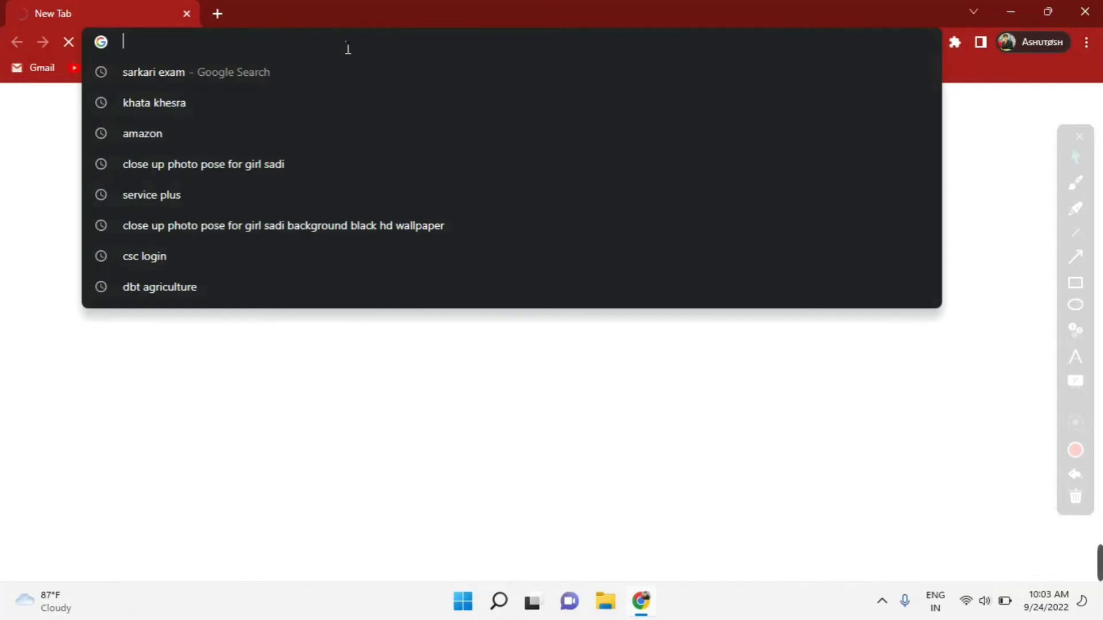
{"action": "type", "text": "SBI"}
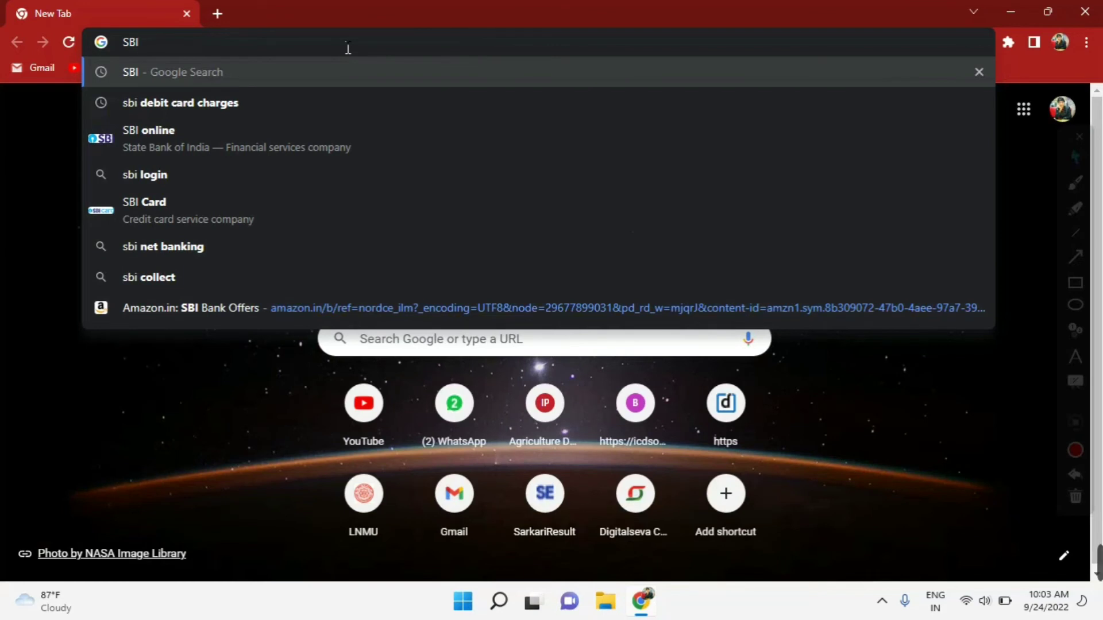
{"action": "type", "text": " NET"}
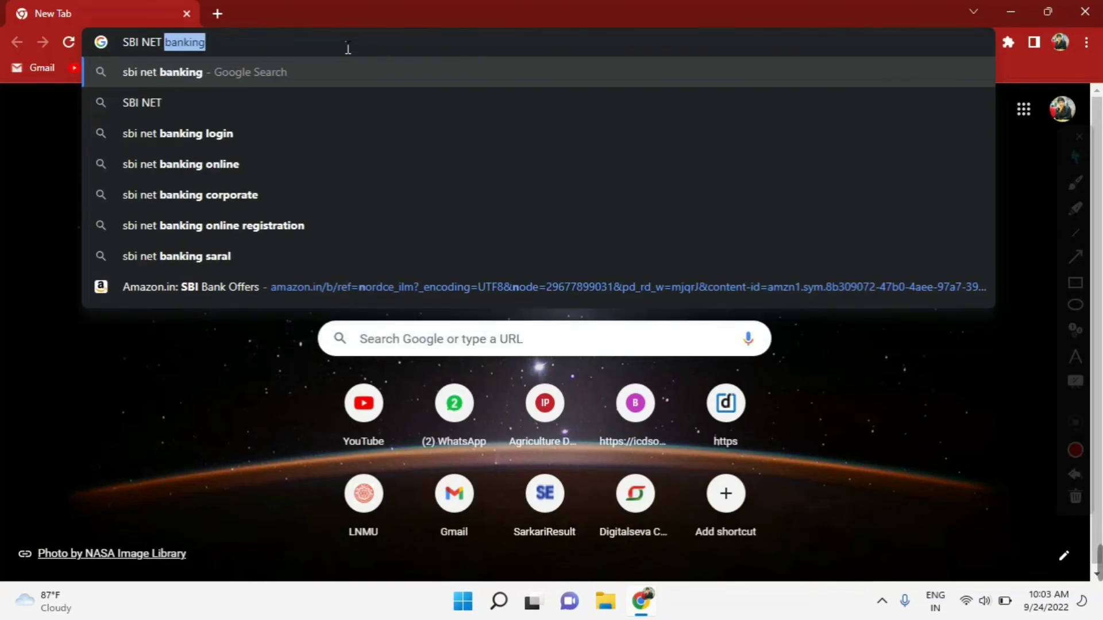
{"action": "key", "text": "Return"}
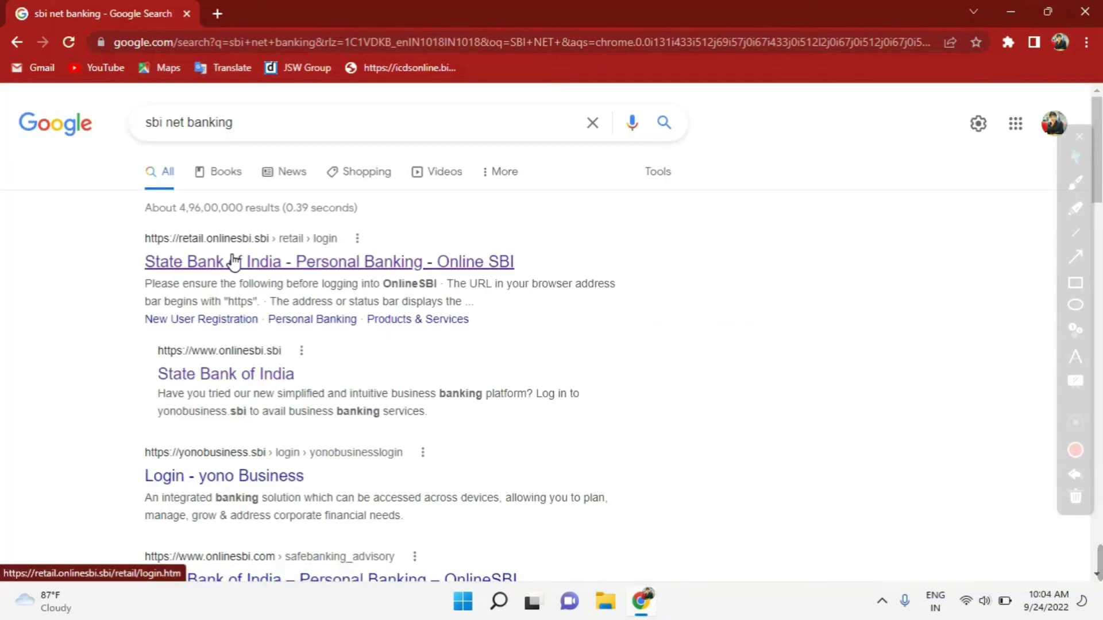
{"action": "left_click", "coordinate": [233, 262]}
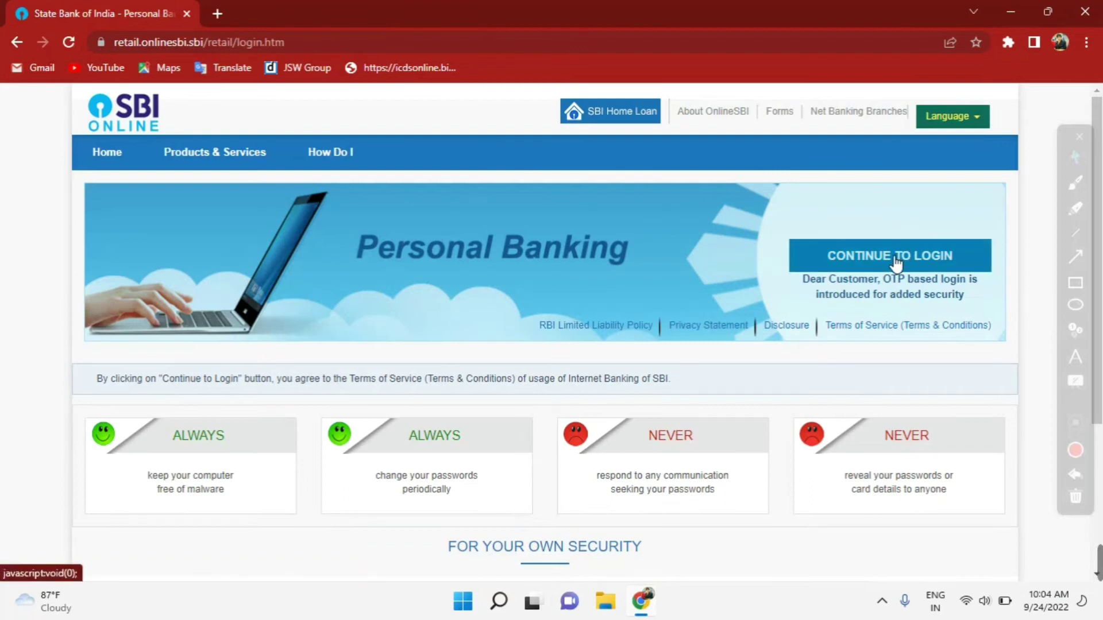
{"action": "left_click", "coordinate": [921, 267]}
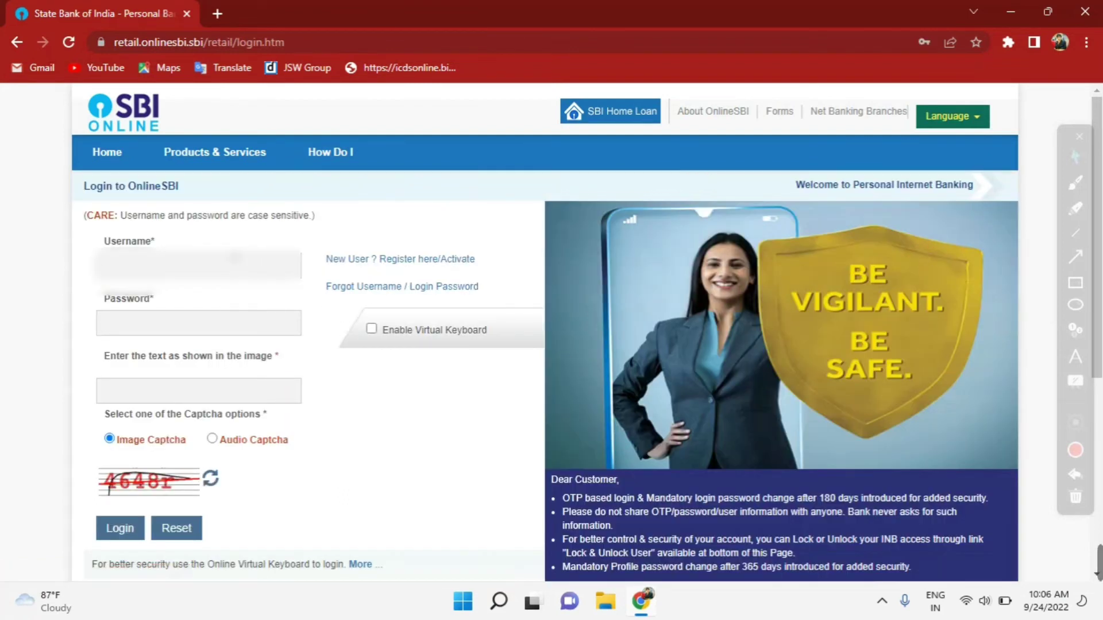
Step: Fill in the username, the new login password and the image captcha text, and log in
{"action": "left_click", "coordinate": [228, 258]}
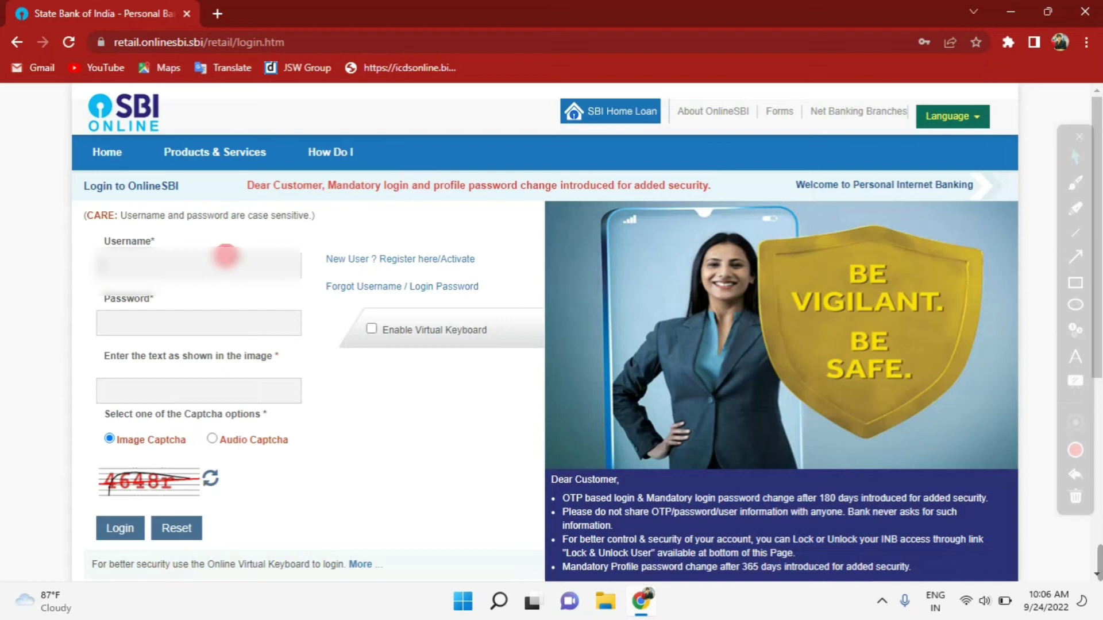
{"action": "type", "text": "??"}
{"action": "key", "text": "BackSpace"}
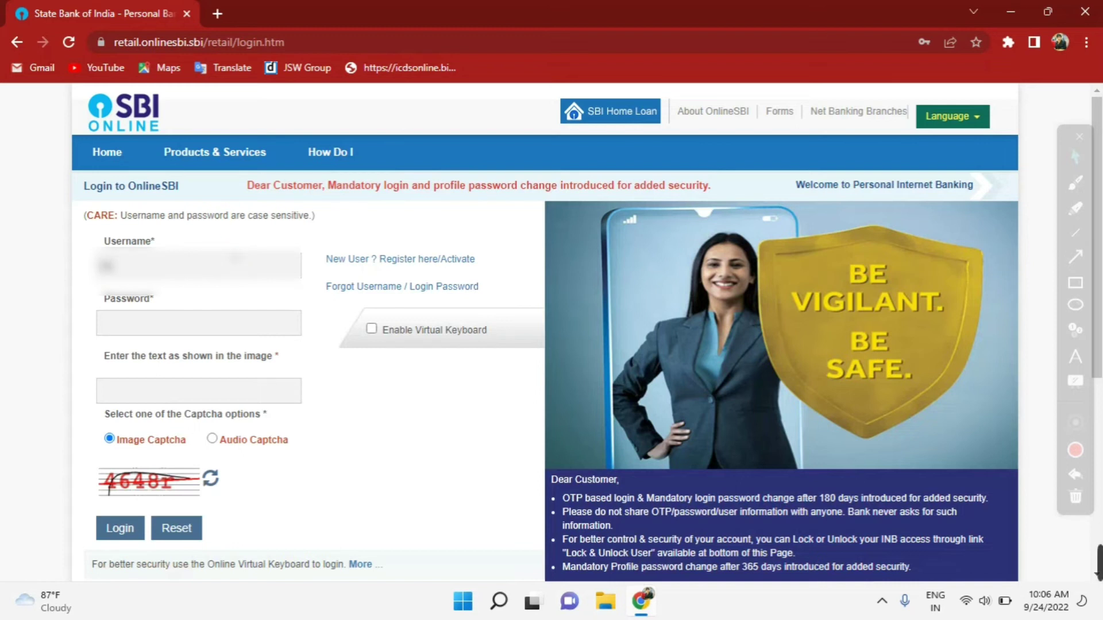
{"action": "type", "text": "??????"}
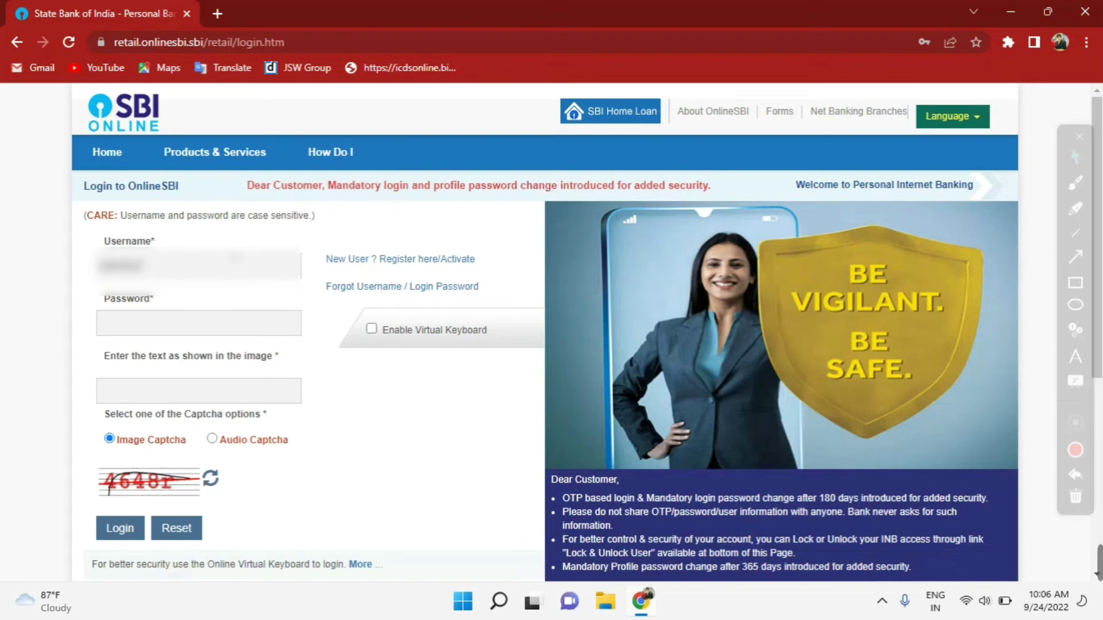
{"action": "type", "text": "????"}
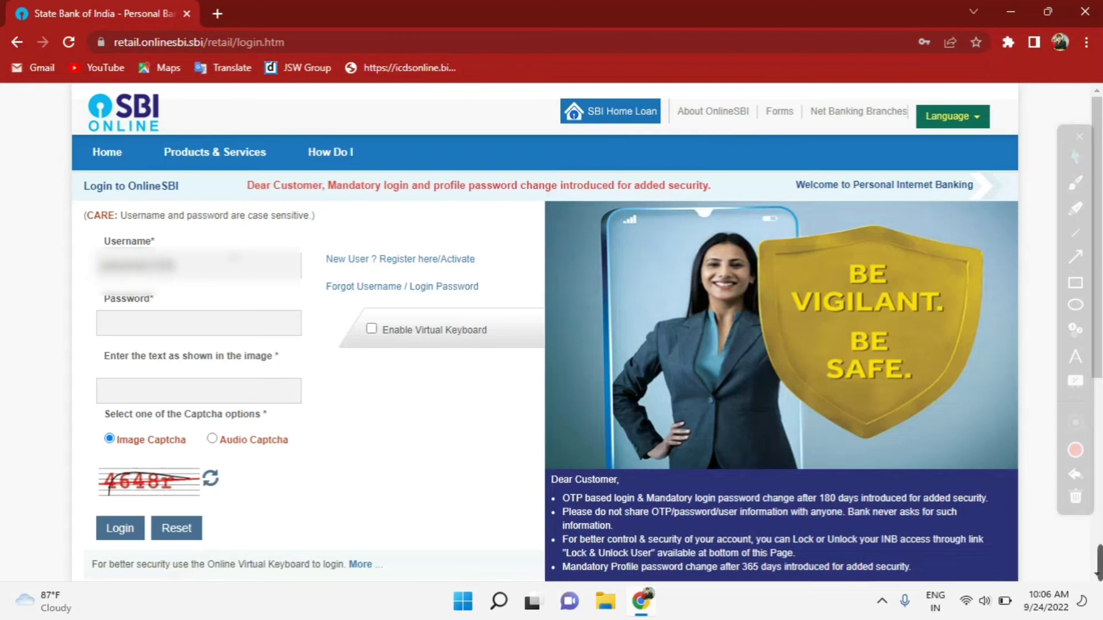
{"action": "type", "text": "************"}
{"action": "key", "text": "Tab"}
{"action": "type", "text": "4648r"}
{"action": "left_click", "coordinate": [129, 531]}
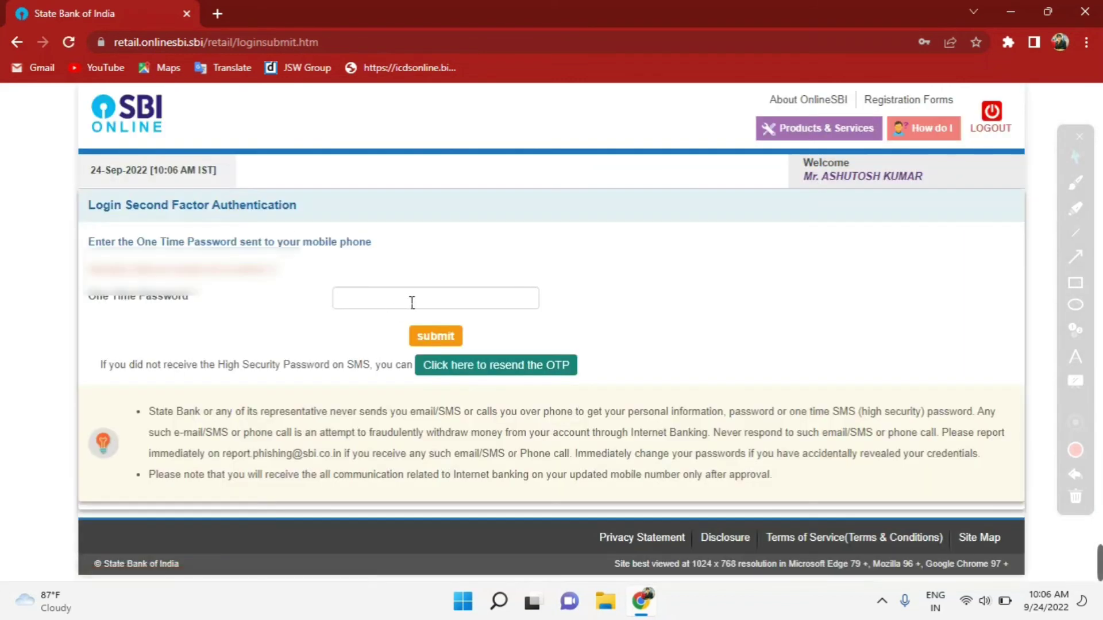
Step: Submit the one-time password sent to the mobile phone and postpone the email address verification
{"action": "left_click", "coordinate": [409, 299]}
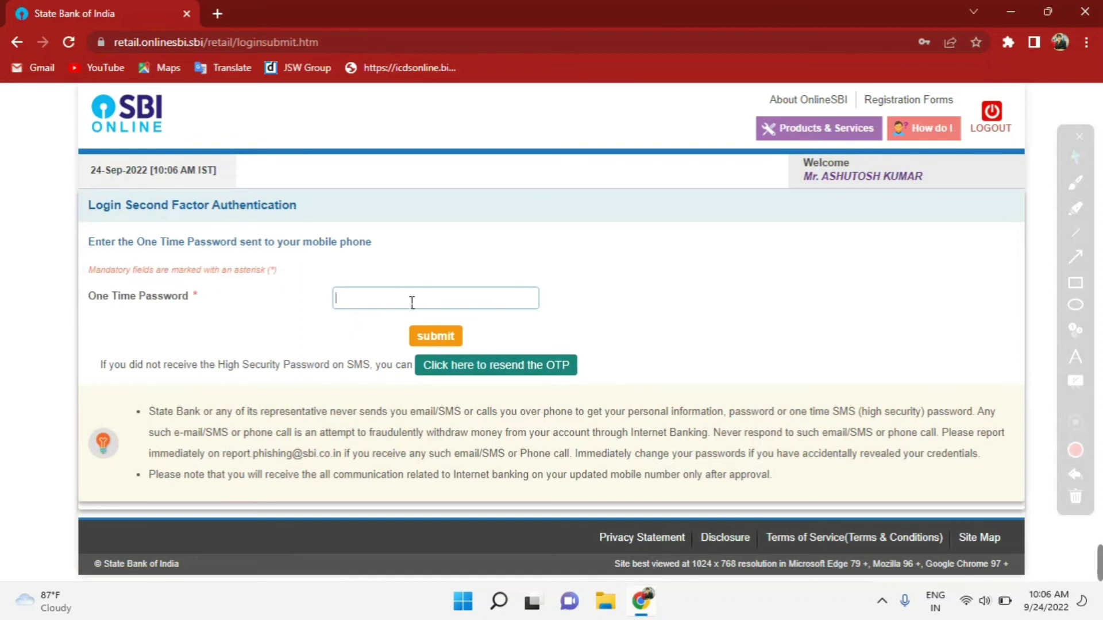
{"action": "type", "text": "••"}
{"action": "left_click", "coordinate": [423, 339]}
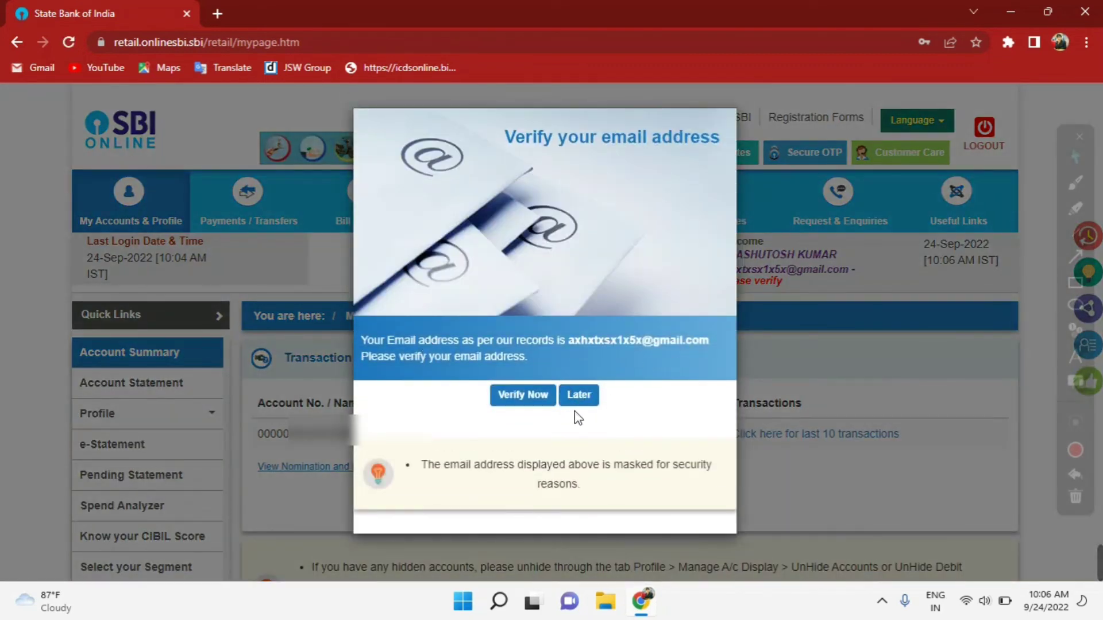
{"action": "left_click", "coordinate": [590, 397]}
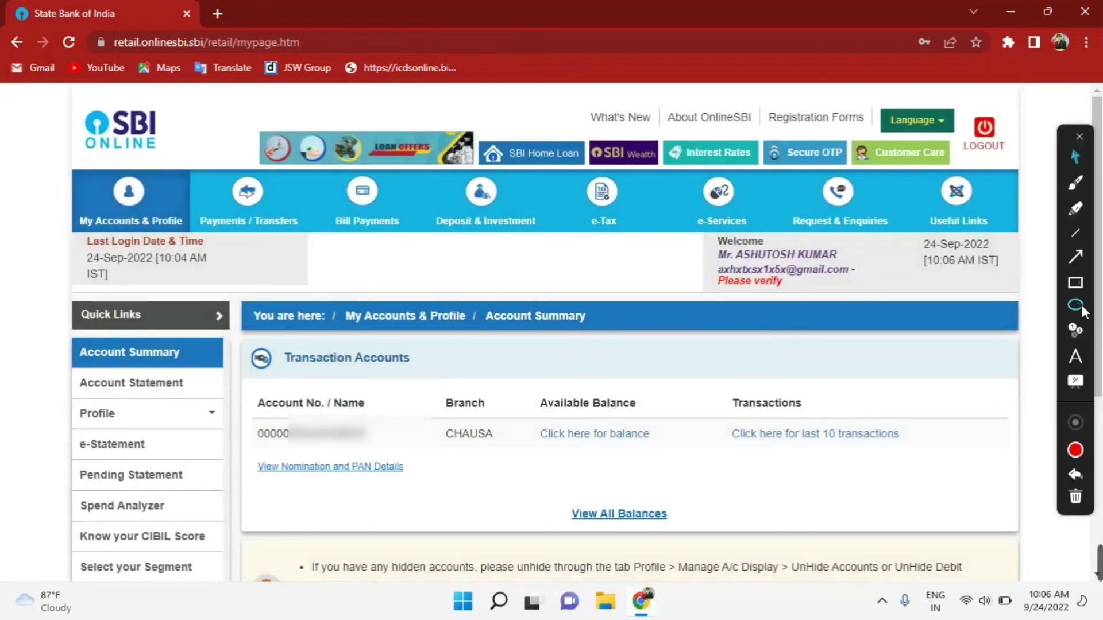
Step: Look through the Account Summary page, marking it with a temporary rectangle annotation
{"action": "left_click", "coordinate": [1075, 282]}
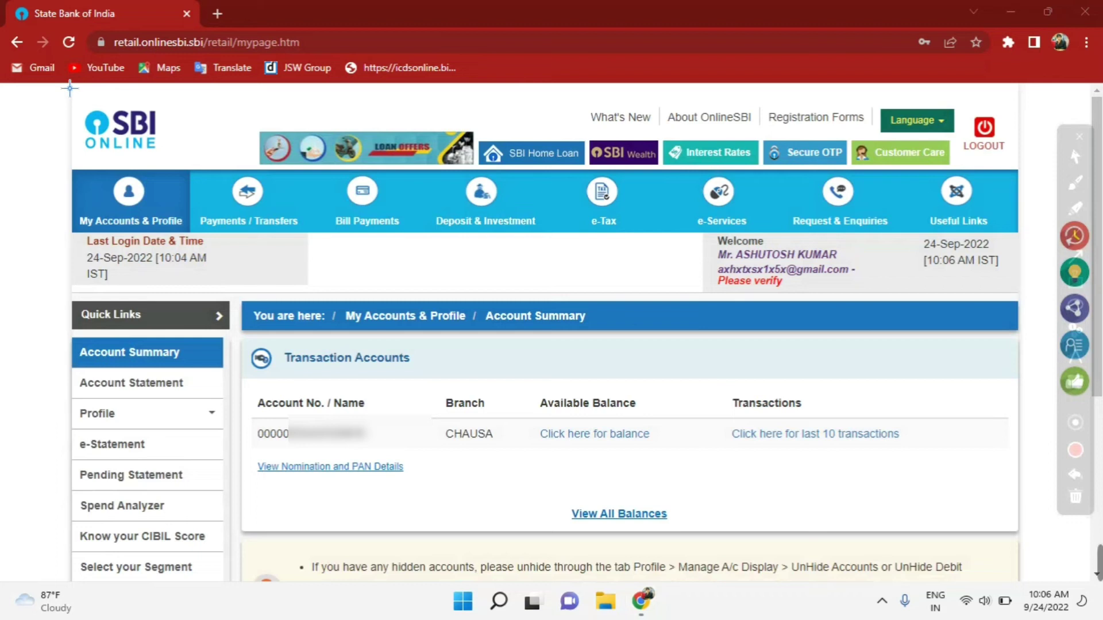
{"action": "mouse_move", "coordinate": [86, 96]}
{"action": "left_mouse_down"}
{"action": "mouse_move", "coordinate": [951, 359]}
{"action": "mouse_move", "coordinate": [1083, 561]}
{"action": "mouse_move", "coordinate": [1046, 607]}
{"action": "mouse_move", "coordinate": [1021, 589]}
{"action": "left_mouse_up"}
{"action": "key", "text": "Escape"}
{"action": "scroll", "coordinate": [515, 484], "scroll_direction": "down", "scroll_amount": 2}
{"action": "scroll", "coordinate": [575, 344], "scroll_direction": "down", "scroll_amount": 4}
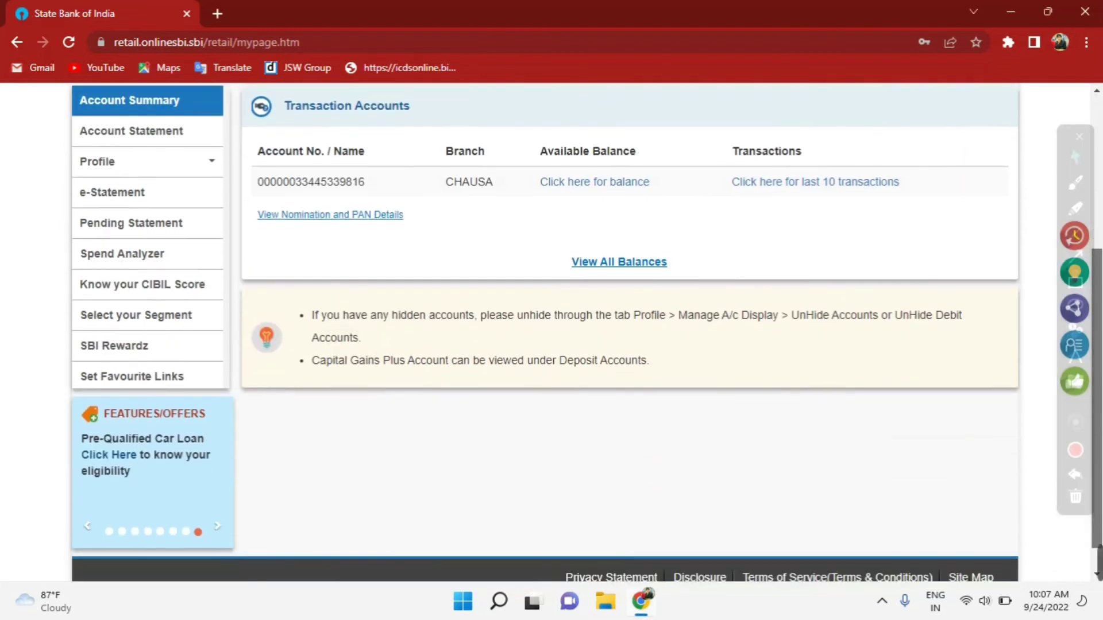
{"action": "scroll", "coordinate": [575, 345], "scroll_direction": "up", "scroll_amount": 3}
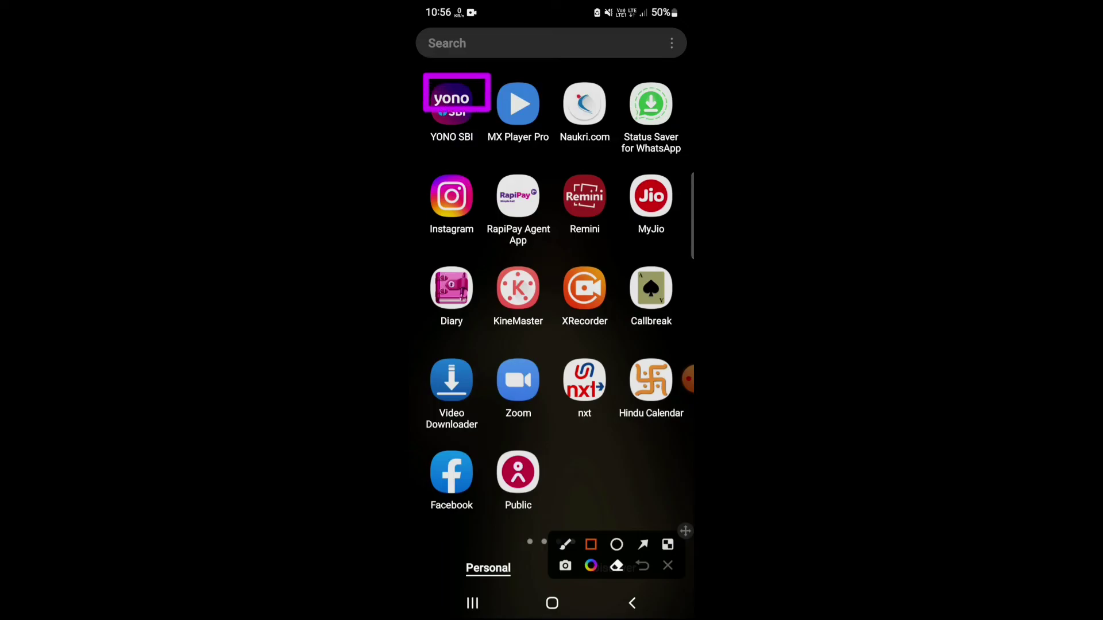
Step: Outline the YONO SBI app icon on the phone with a rectangle and close the drawing tools
{"action": "left_click_drag", "start_coordinate": [490, 111], "coordinate": [488, 147]}
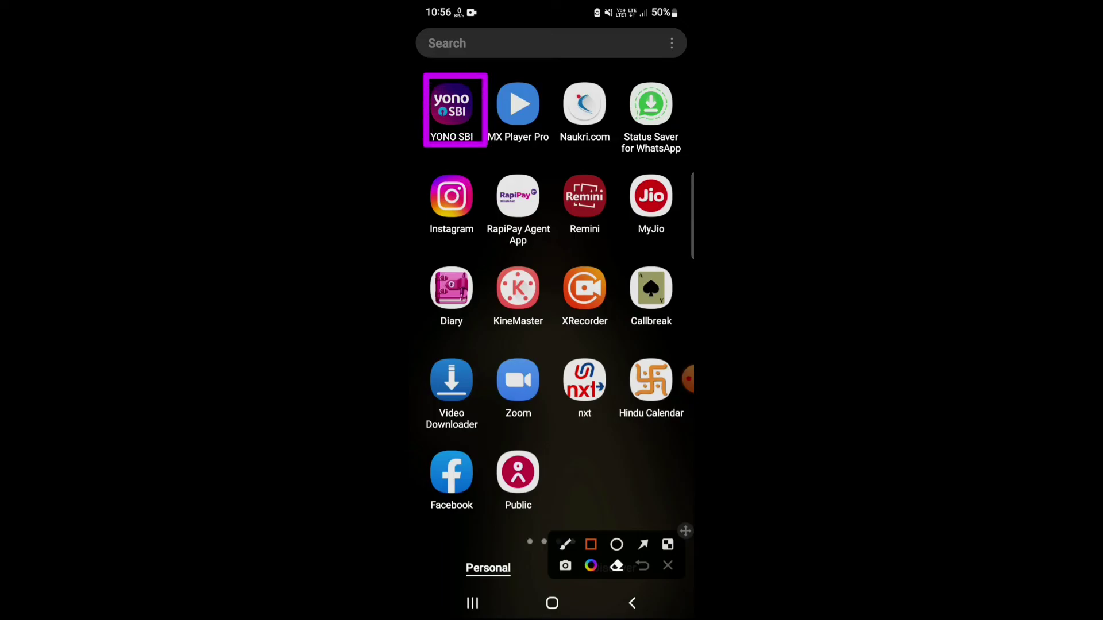
{"action": "left_click", "coordinate": [668, 566]}
Step: Open the YONO SBI app and choose Existing SBI Customer for the YONO registration
{"action": "left_click", "coordinate": [451, 104]}
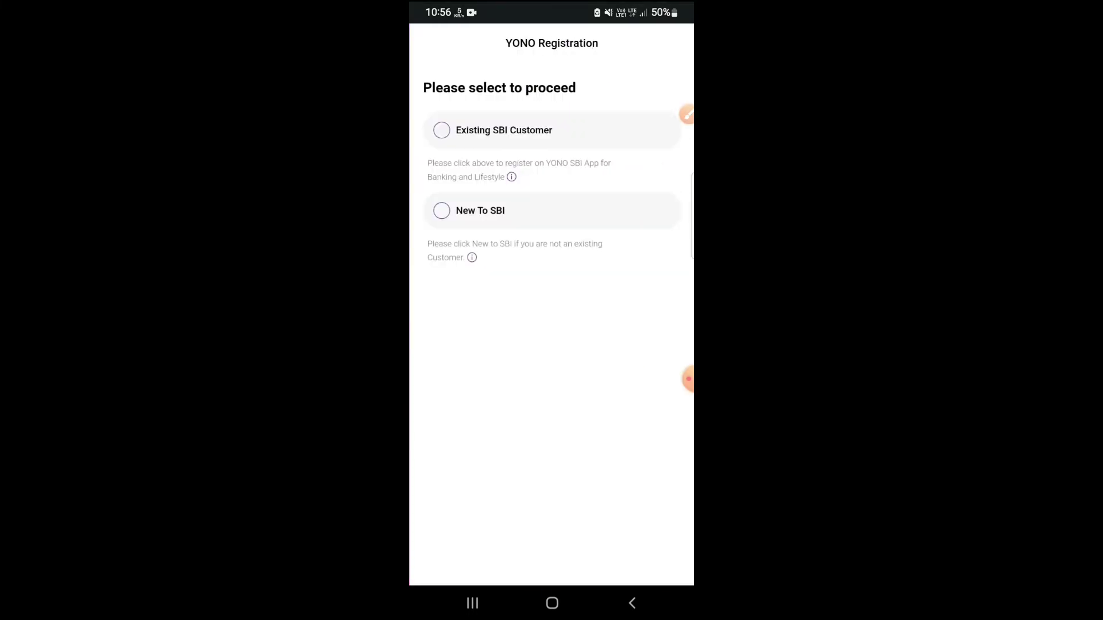
{"action": "left_click", "coordinate": [442, 130]}
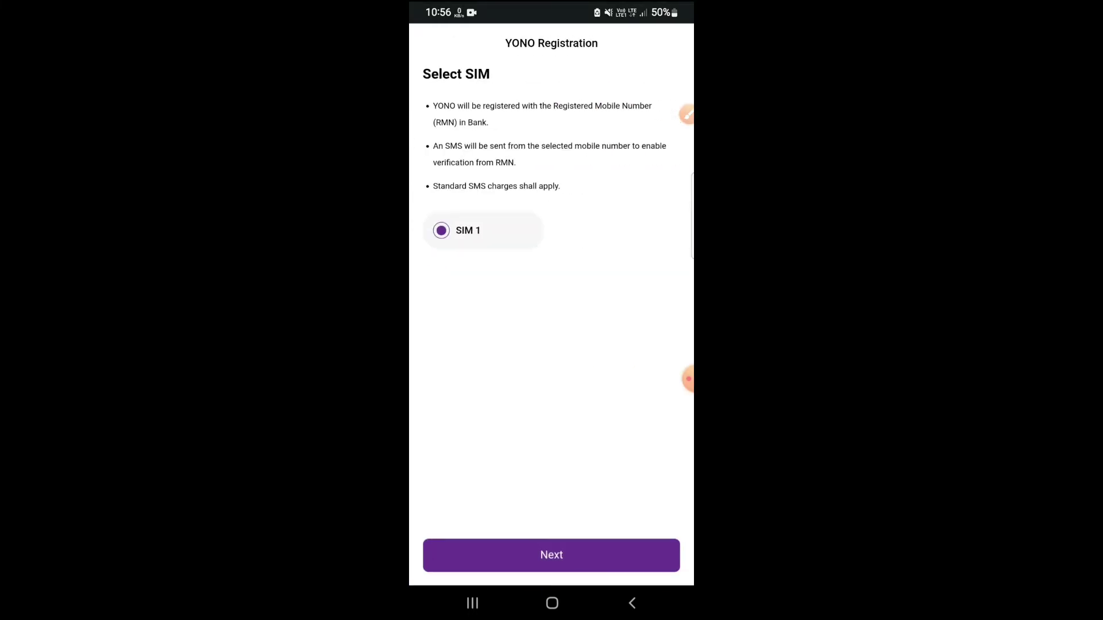
Step: Confirm SIM 1 for the YONO registration and enter the customer's account number in the account details
{"action": "left_click", "coordinate": [552, 556]}
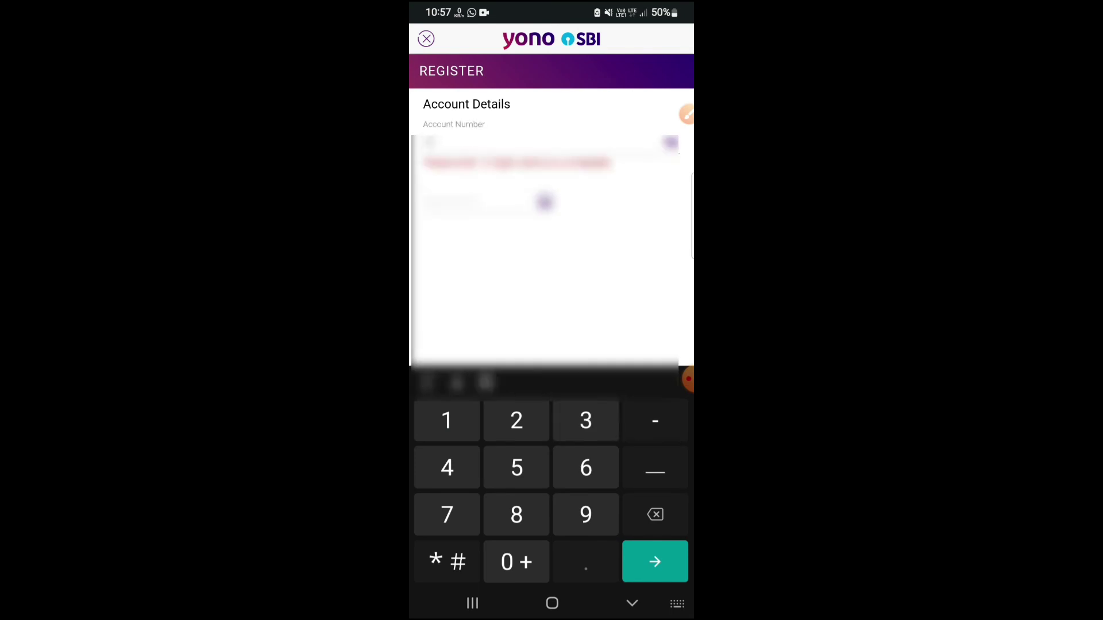
{"action": "type", "text": "••••••"}
Step: Set the customer's date of birth by choosing its year, month and day, and submit the account details
{"action": "left_click", "coordinate": [545, 188]}
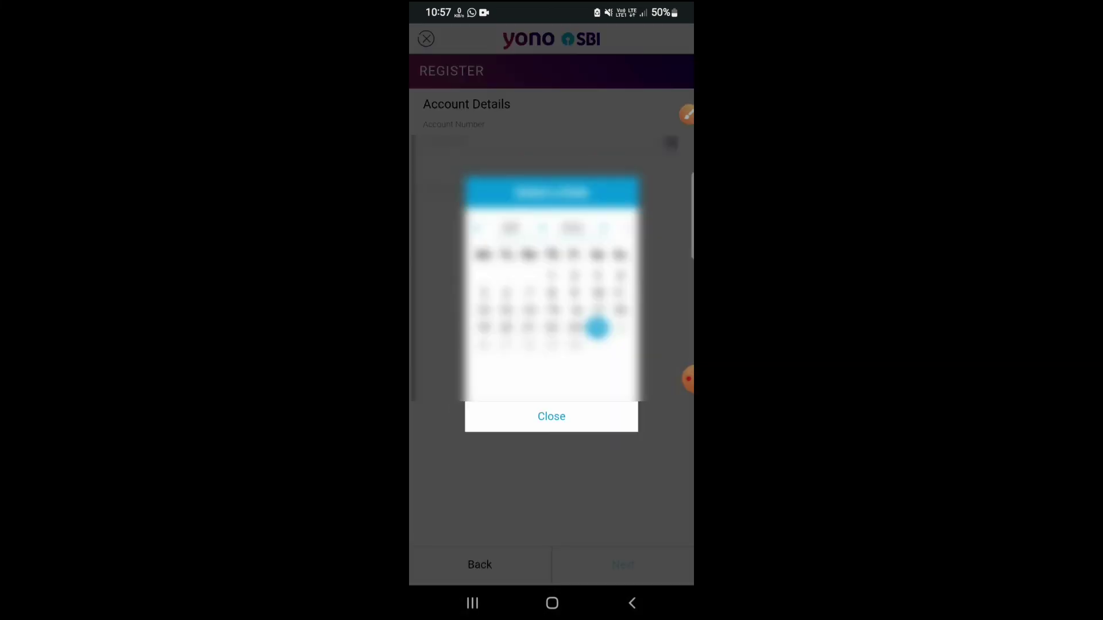
{"action": "left_click", "coordinate": [573, 228]}
{"action": "scroll", "coordinate": [552, 298], "scroll_direction": "up", "scroll_amount": 11}
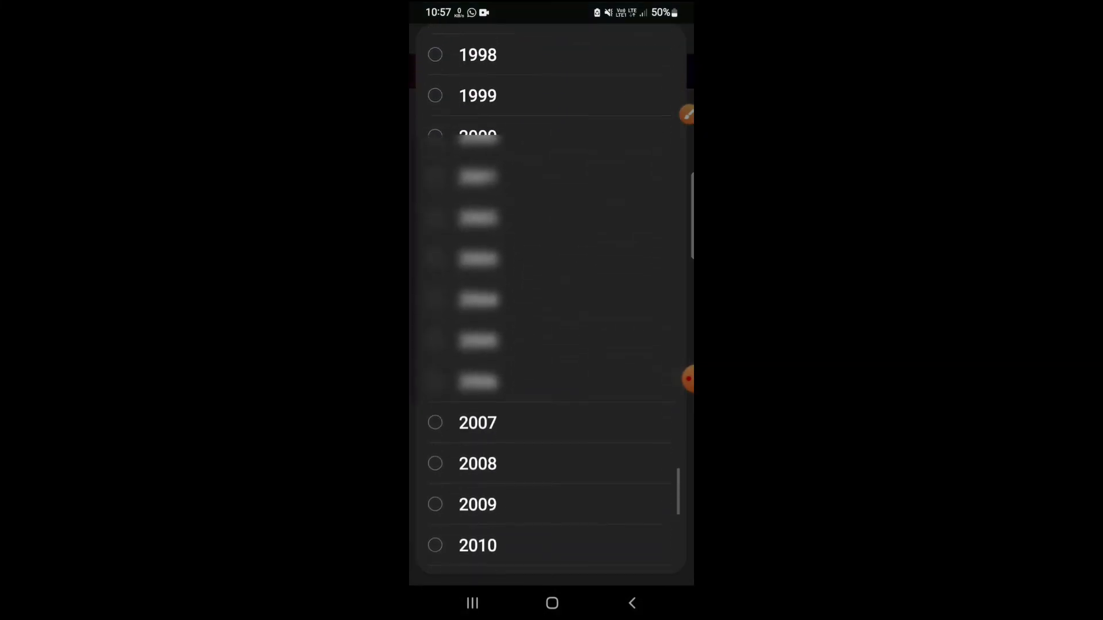
{"action": "scroll", "coordinate": [551, 299], "scroll_direction": "up", "scroll_amount": 5}
{"action": "scroll", "coordinate": [551, 299], "scroll_direction": "down", "scroll_amount": 5}
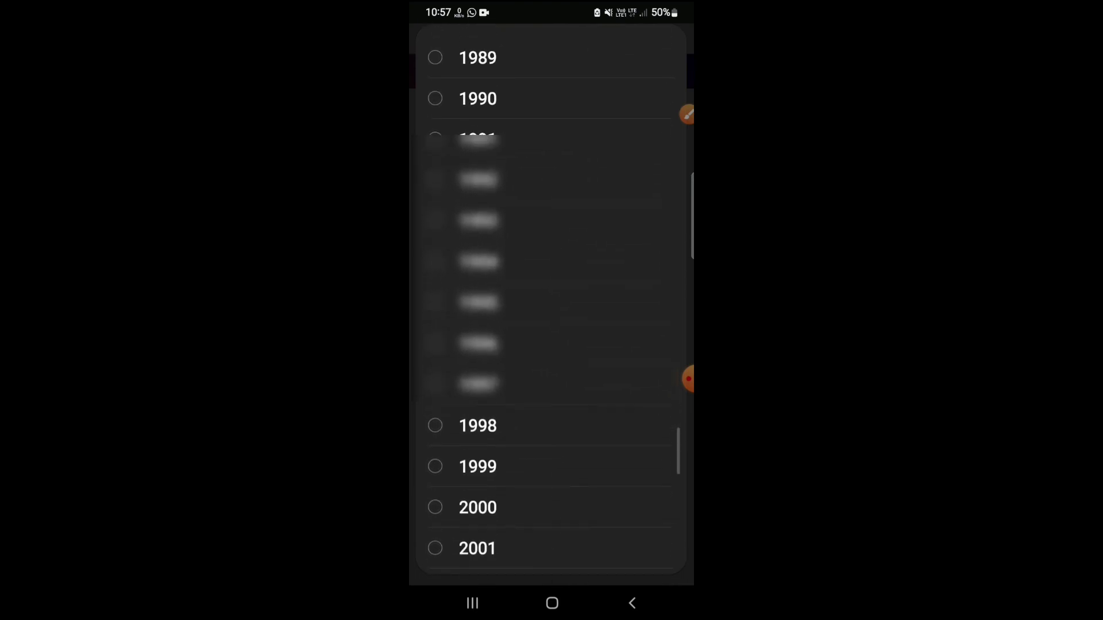
{"action": "left_click", "coordinate": [551, 344]}
{"action": "left_click", "coordinate": [510, 228]}
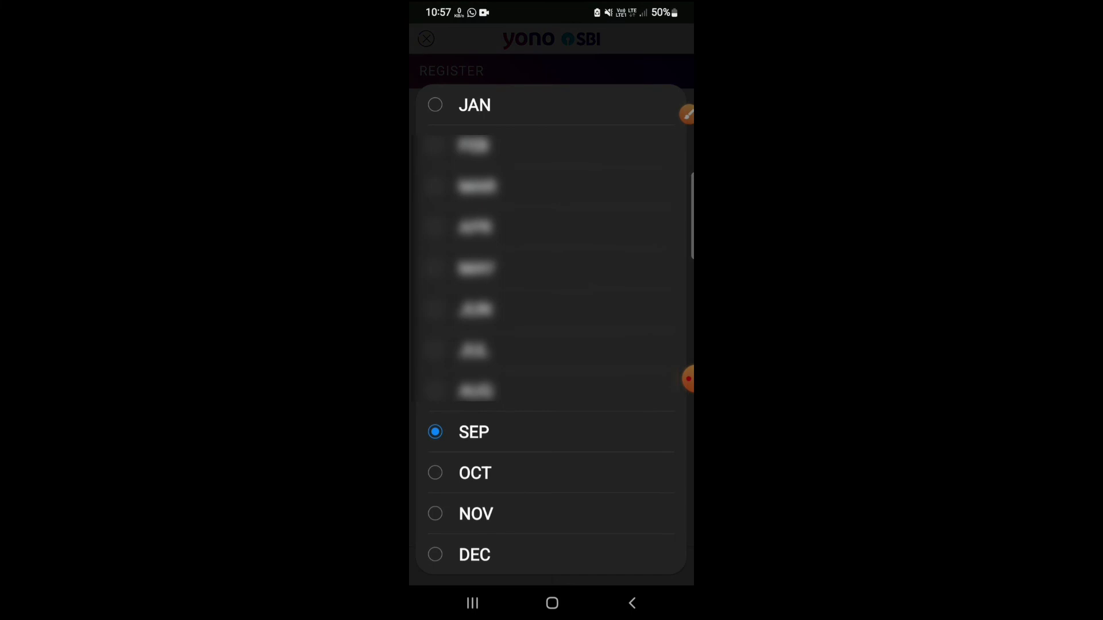
{"action": "left_click", "coordinate": [475, 391]}
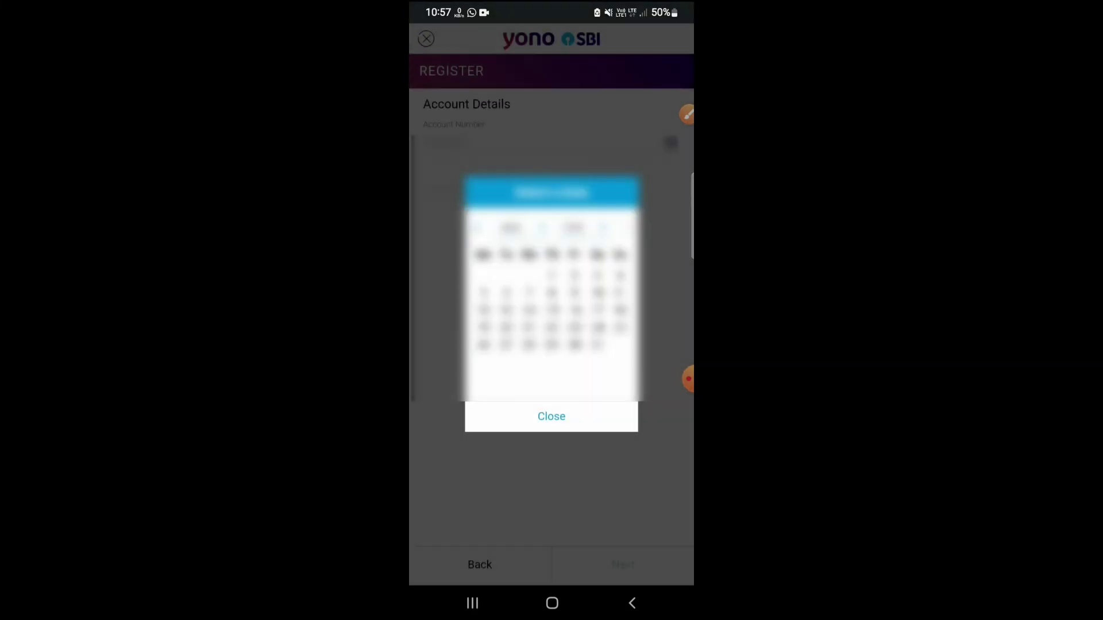
{"action": "left_click", "coordinate": [599, 292]}
{"action": "left_click", "coordinate": [623, 565]}
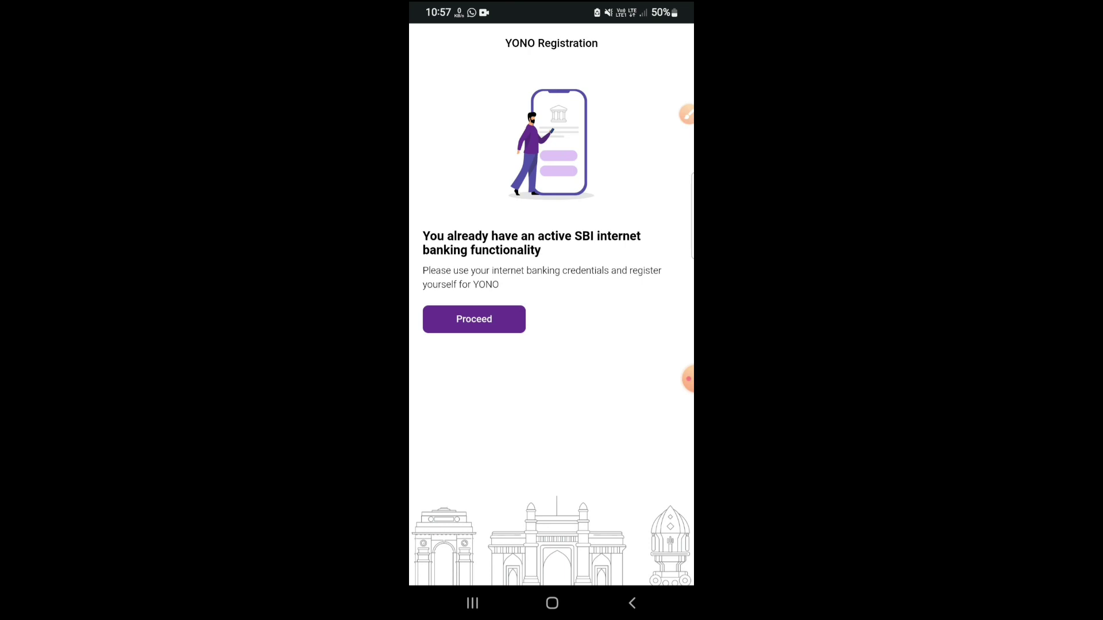
Step: Proceed to the internet banking login for the YONO registration and start filling in the user name
{"action": "left_click", "coordinate": [474, 319]}
{"action": "left_click", "coordinate": [540, 165]}
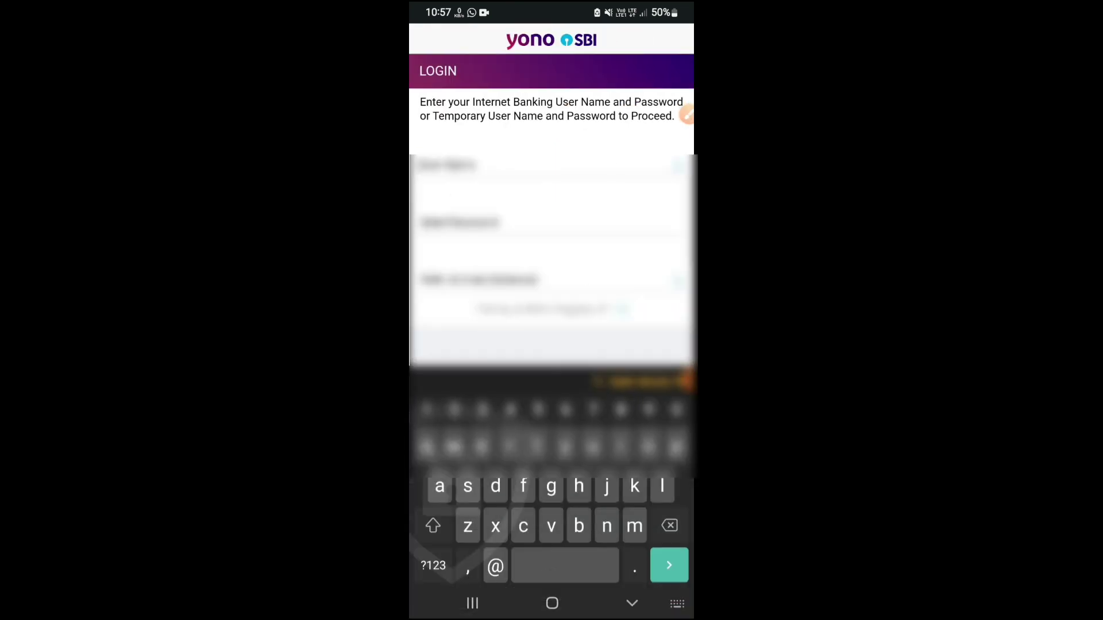